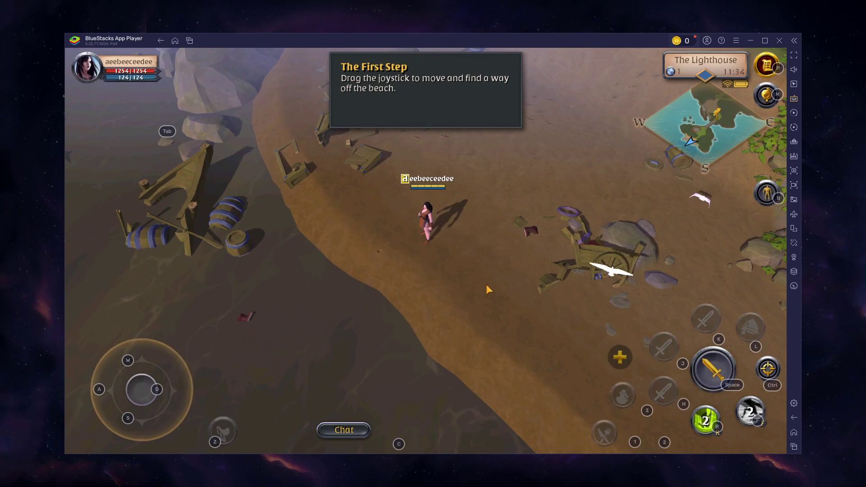
# Step: Walk the character around the beach in different directions, past the broken cart and wreckage
pyautogui.press('w')
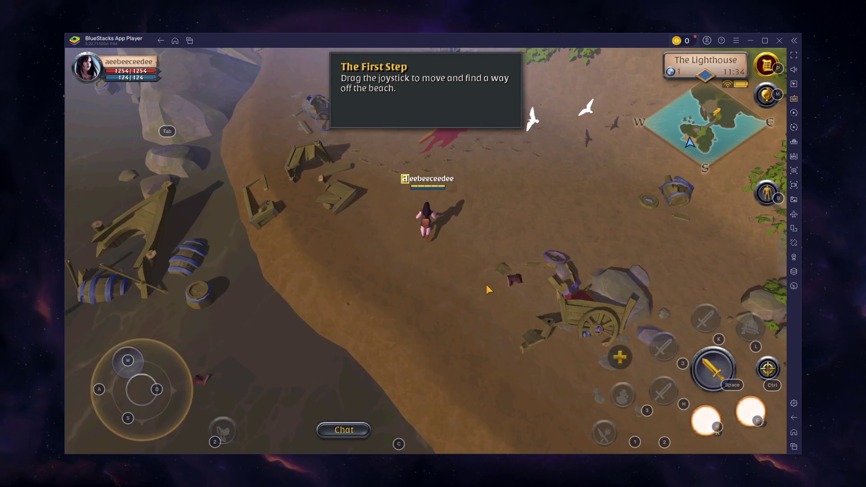
pyautogui.press('d')
pyautogui.press('s')
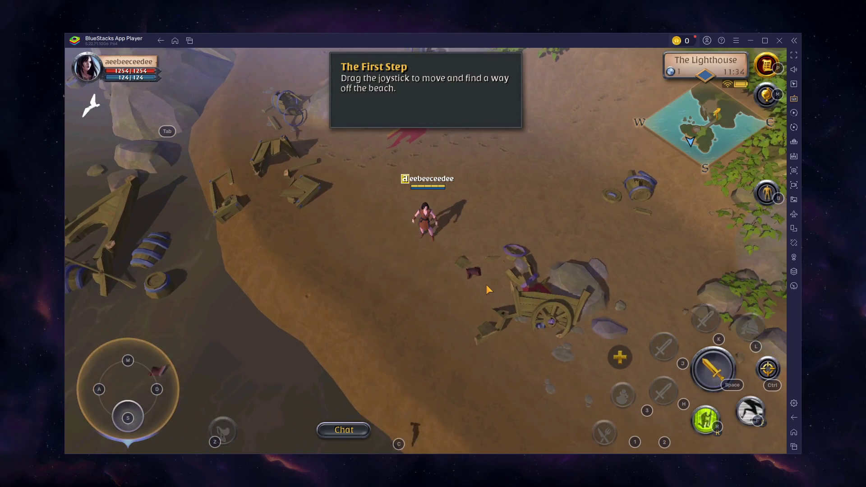
pyautogui.press('w')
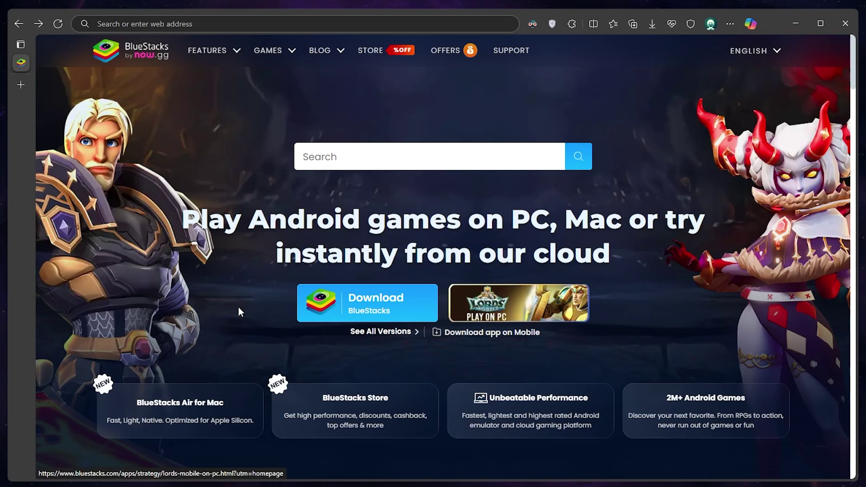
# Step: Download BlueStacks from its official website
pyautogui.click(352, 306)
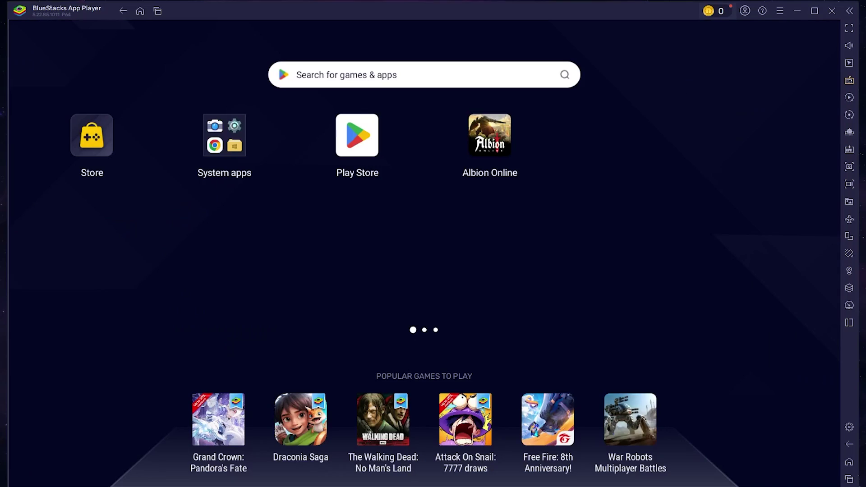
# Step: In the BlueStacks App Player, search the Play Store for Albion online and open the Albion Online page
pyautogui.click(372, 157)
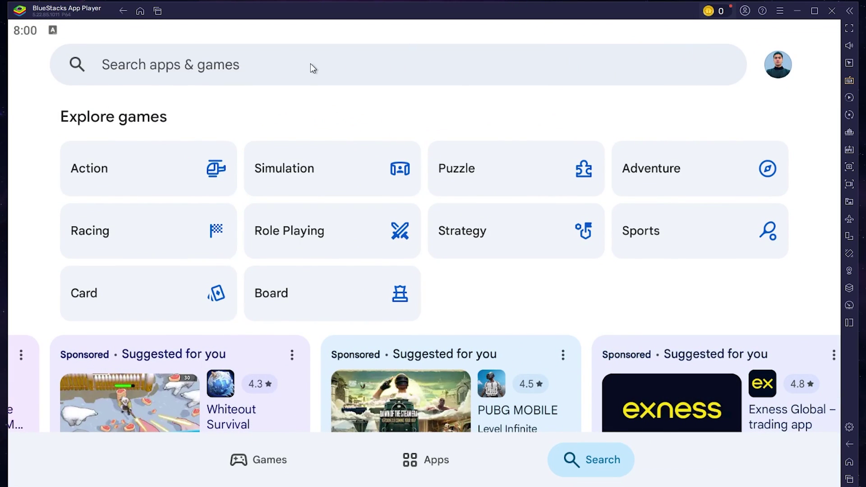
pyautogui.click(173, 63)
pyautogui.click(120, 119)
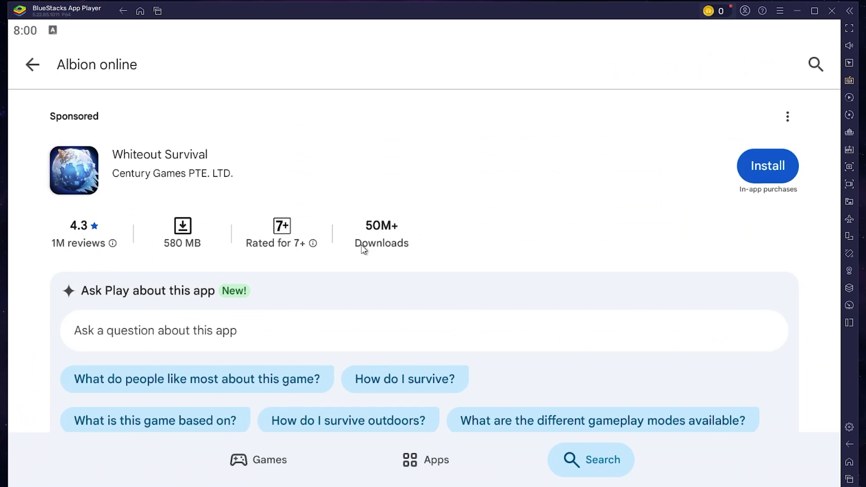
pyautogui.scroll(-5, 361, 245)
pyautogui.click(142, 184)
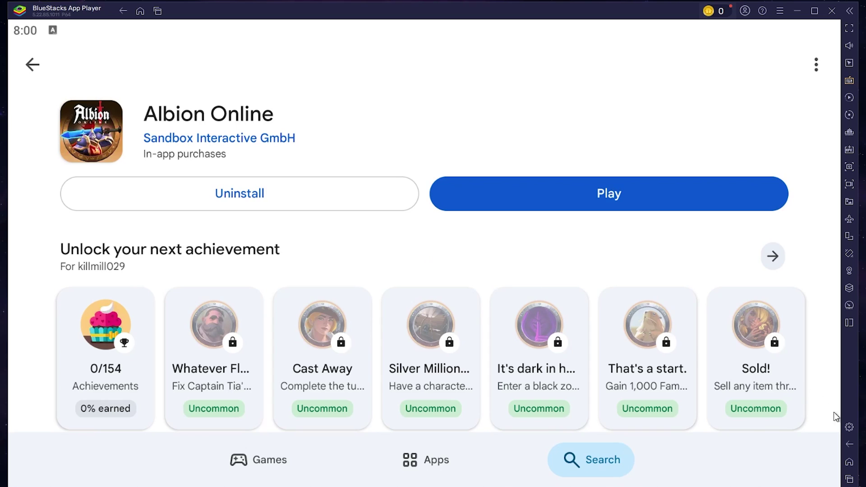
# Step: In the BlueStacks gamepad settings, choose Auto for games' direct access to the gamepad
pyautogui.click(849, 427)
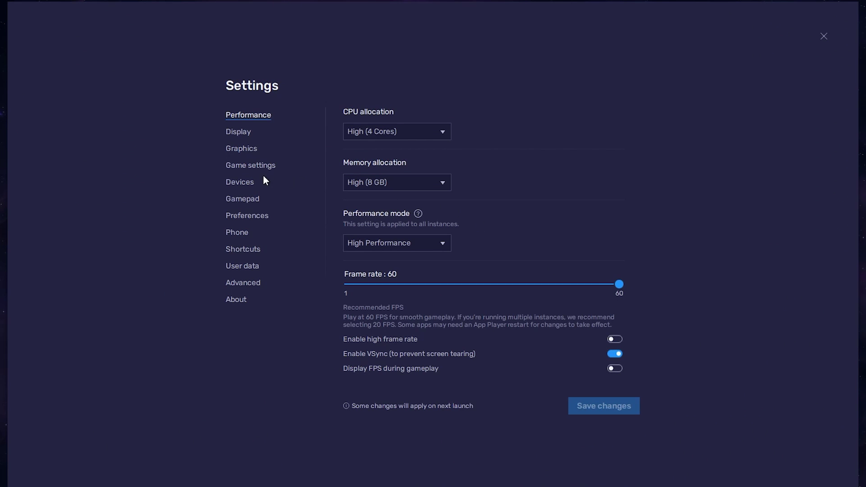
pyautogui.click(242, 200)
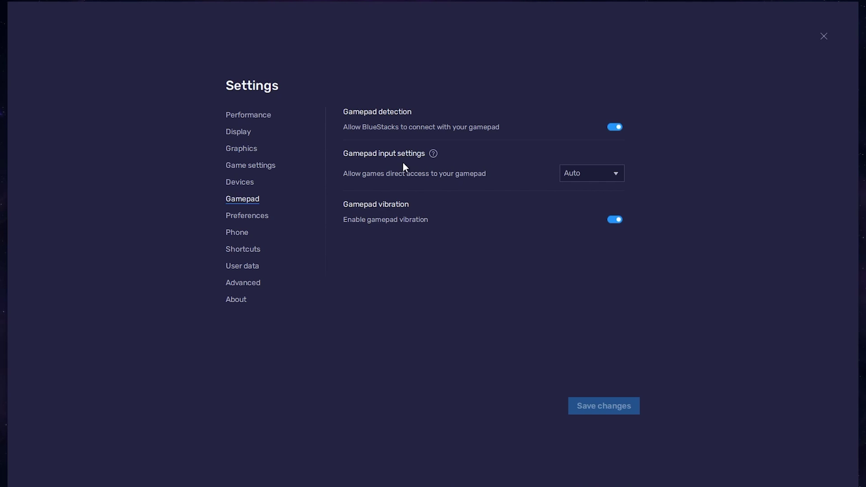
pyautogui.click(573, 175)
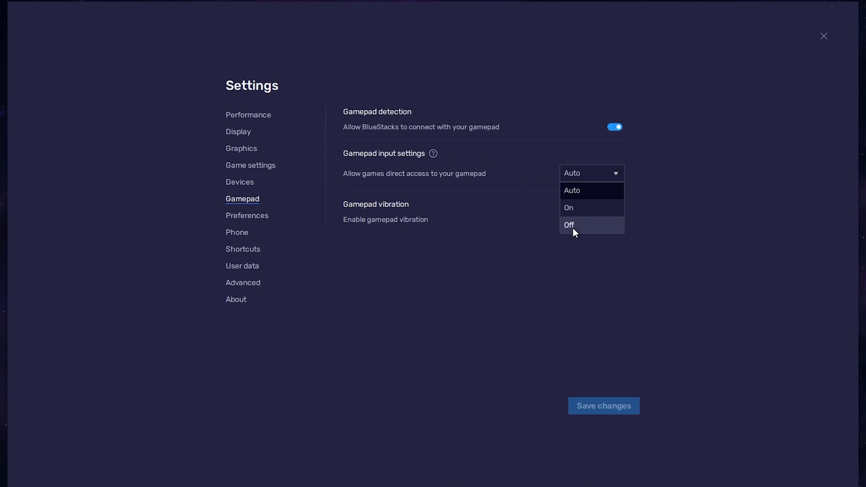
pyautogui.click(573, 190)
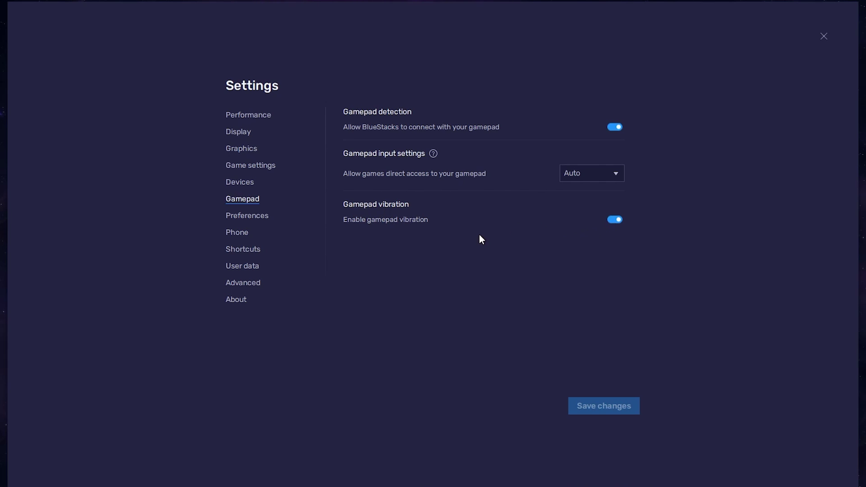
# Step: Review the CPU allocation, memory allocation and performance mode options in the BlueStacks performance settings
pyautogui.click(251, 120)
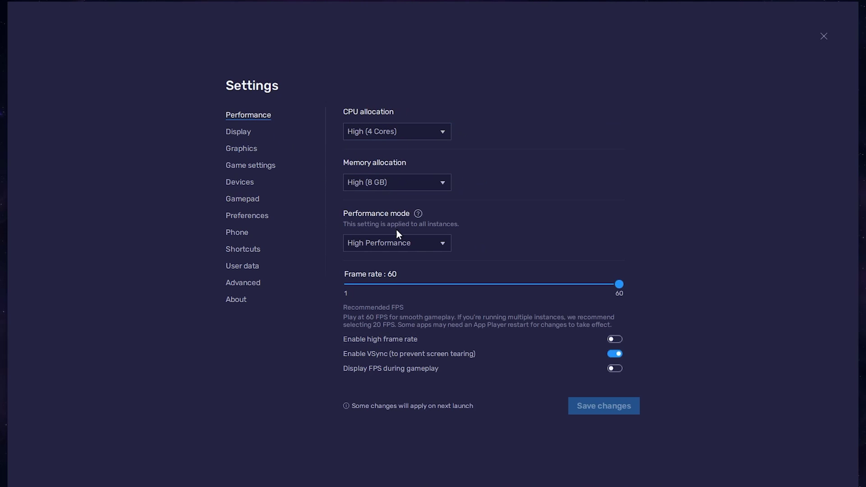
pyautogui.click(385, 135)
pyautogui.click(376, 148)
pyautogui.click(410, 182)
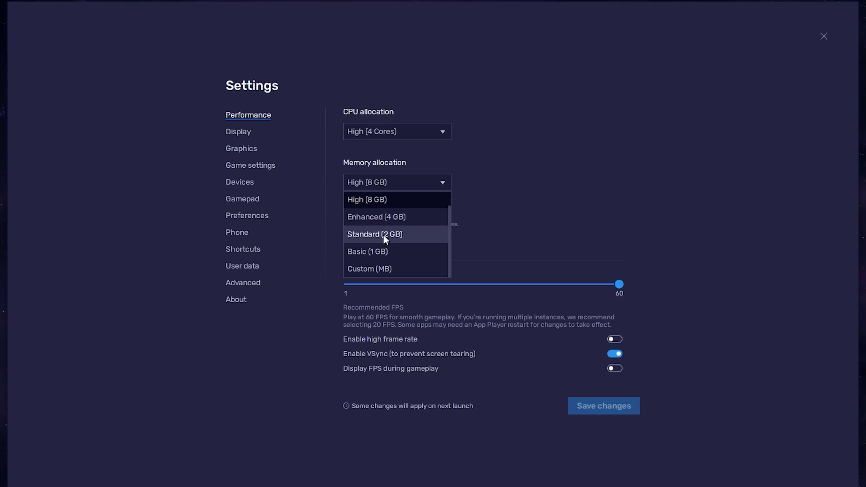
pyautogui.click(514, 199)
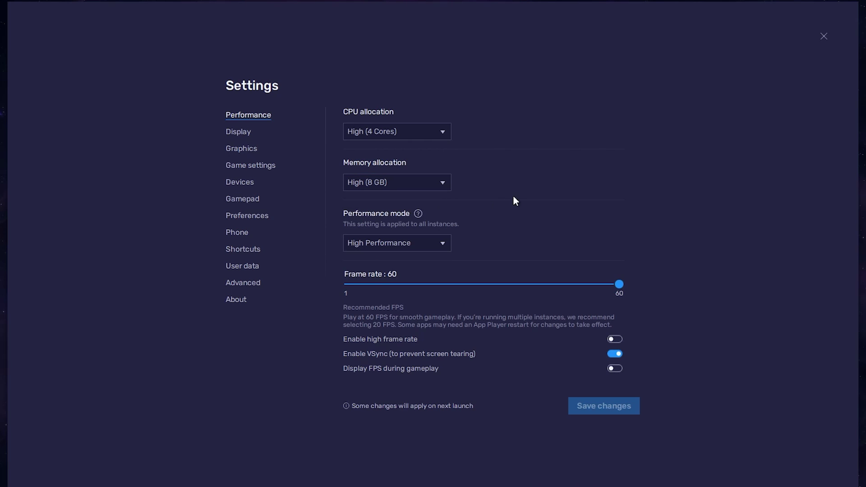
pyautogui.click(427, 183)
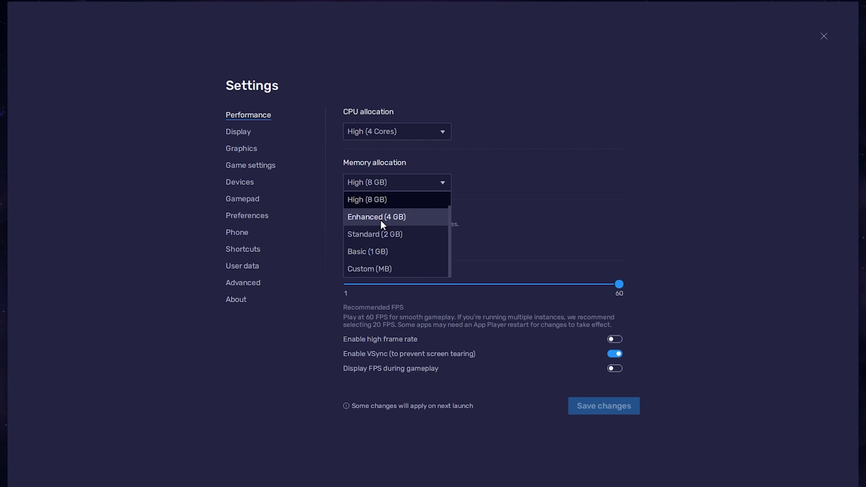
pyautogui.click(487, 180)
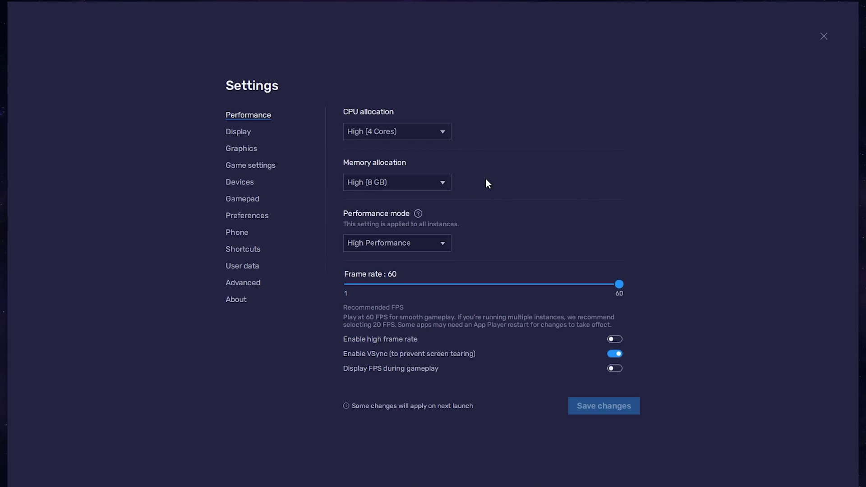
pyautogui.click(379, 243)
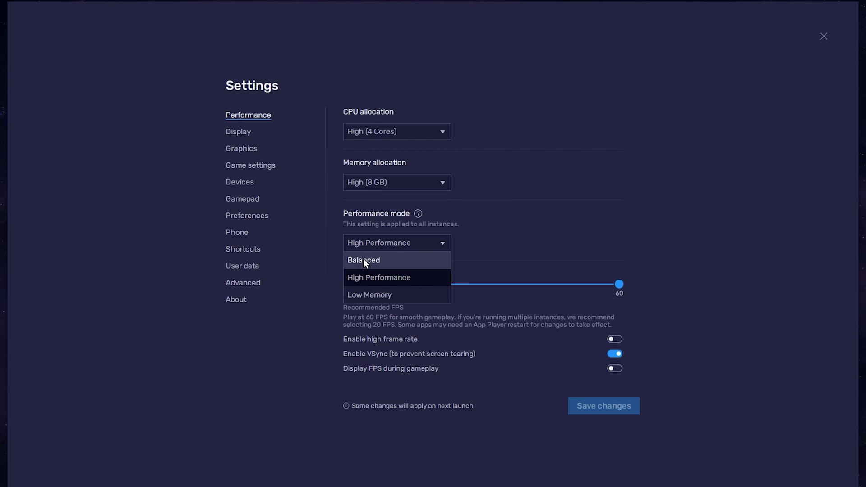
pyautogui.click(508, 208)
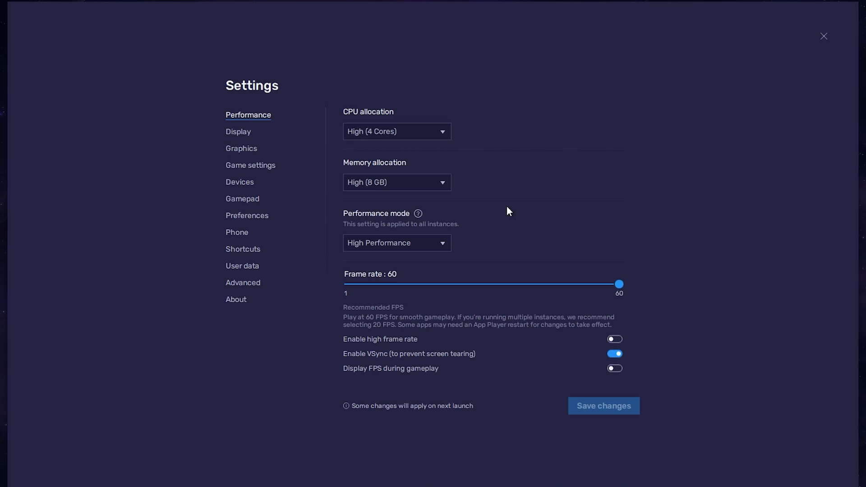
# Step: Enable high frame rate and raise the frame rate to 240
pyautogui.click(615, 340)
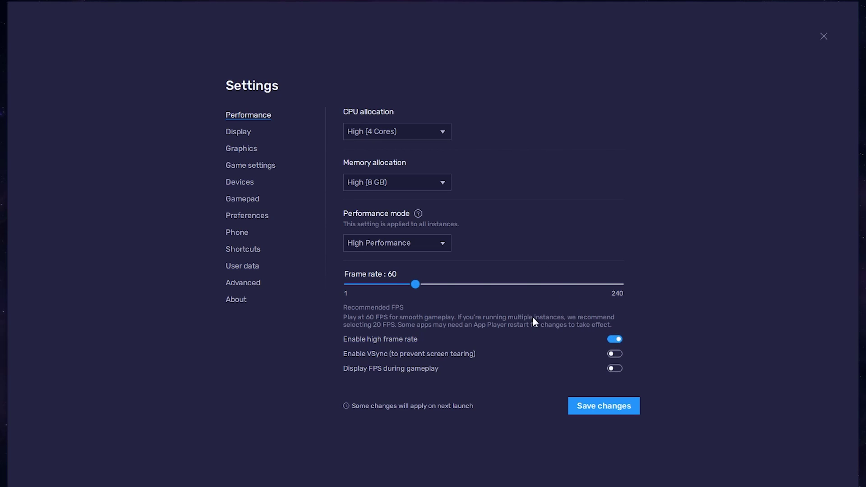
pyautogui.moveTo(415, 284); pyautogui.dragTo(625, 285)
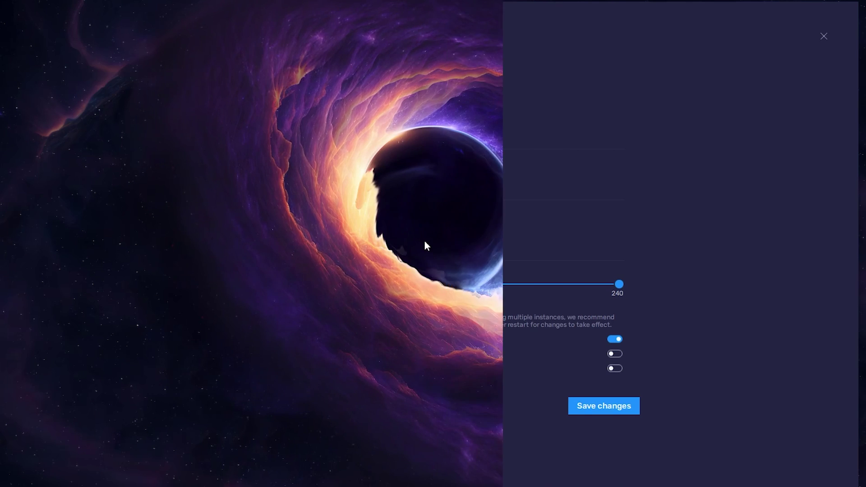
# Step: Check the monitor's available refresh rates in the Windows advanced display settings
pyautogui.rightClick(424, 241)
pyautogui.click(477, 348)
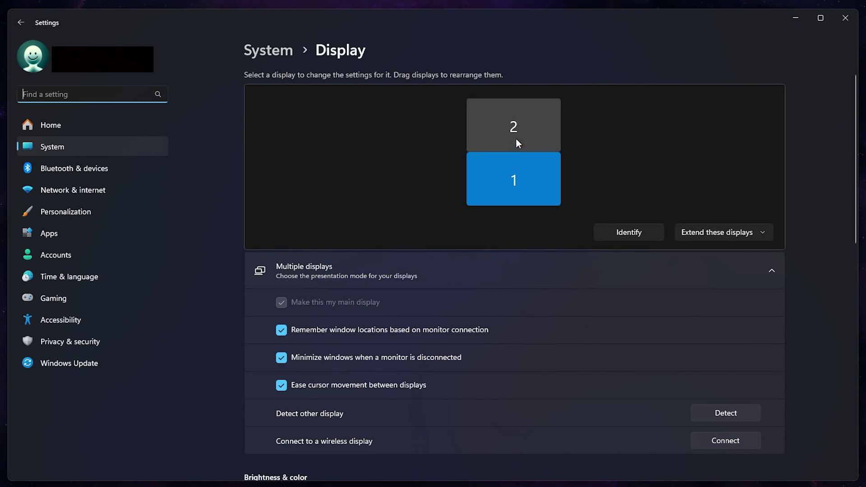
pyautogui.scroll(-10, 533, 233)
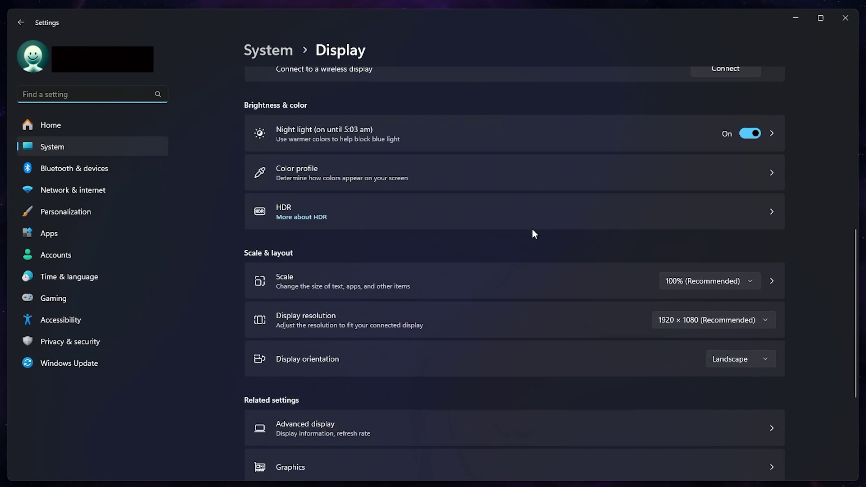
pyautogui.click(296, 252)
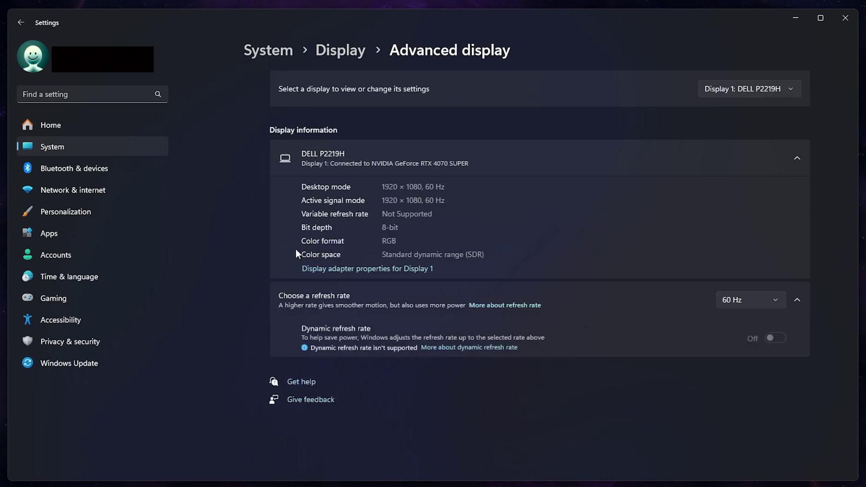
pyautogui.click(711, 298)
pyautogui.click(711, 300)
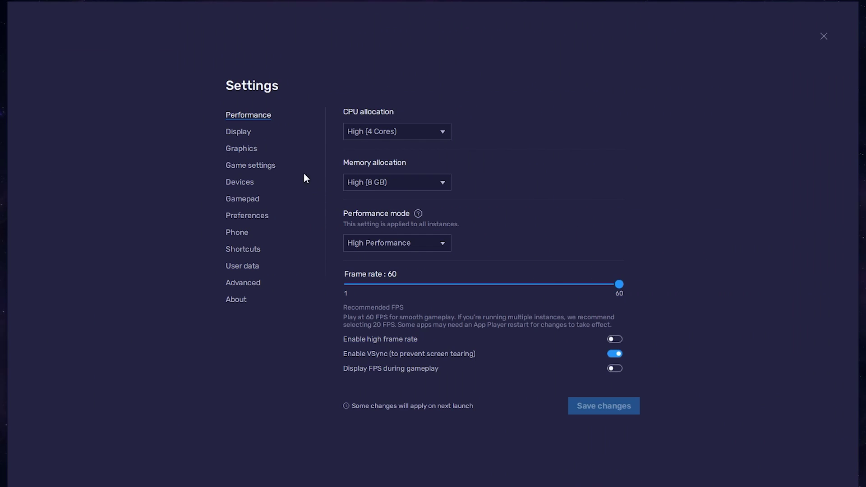
# Step: Check the display resolution and orientation options in the BlueStacks display settings, then return to the performance settings
pyautogui.click(236, 132)
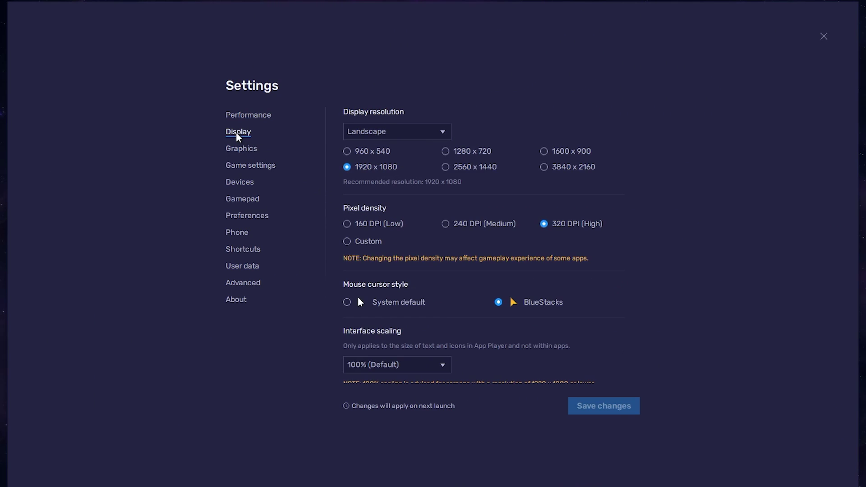
pyautogui.click(381, 135)
pyautogui.click(379, 151)
pyautogui.click(252, 118)
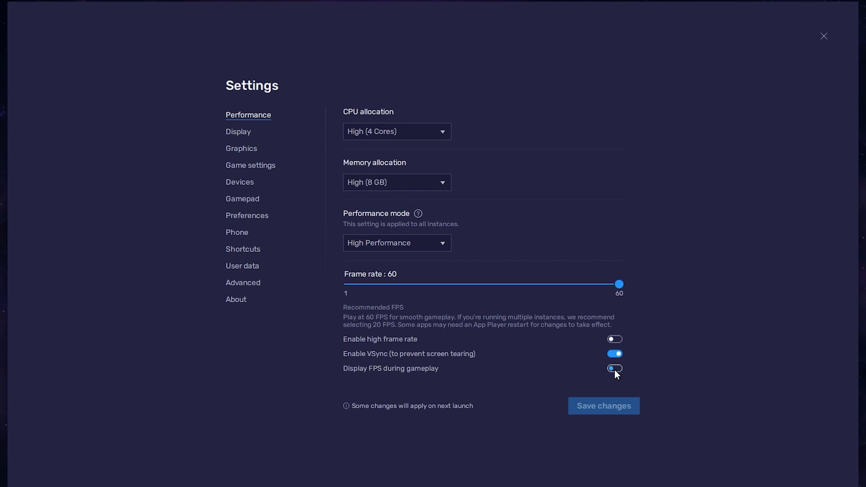
# Step: Close the BlueStacks settings and launch Albion Online from its store page
pyautogui.click(824, 36)
pyautogui.click(602, 197)
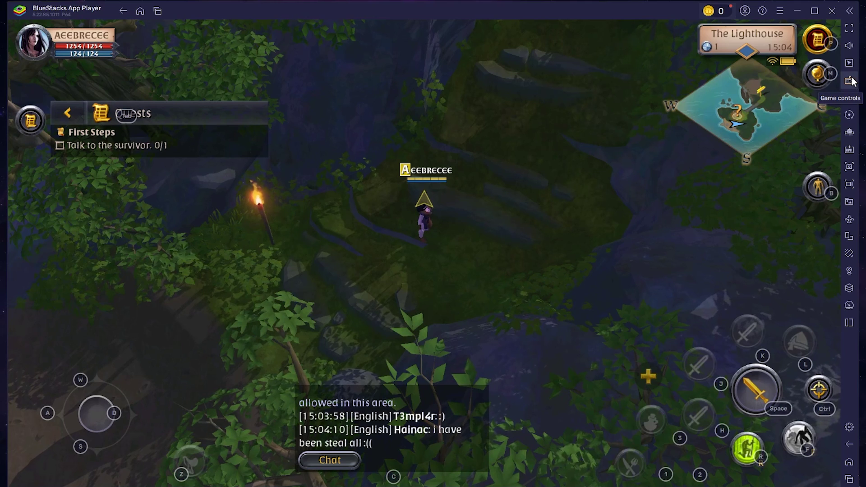
# Step: View the Default keyboard and mouse scheme in the controls editor and close the editor
pyautogui.click(850, 81)
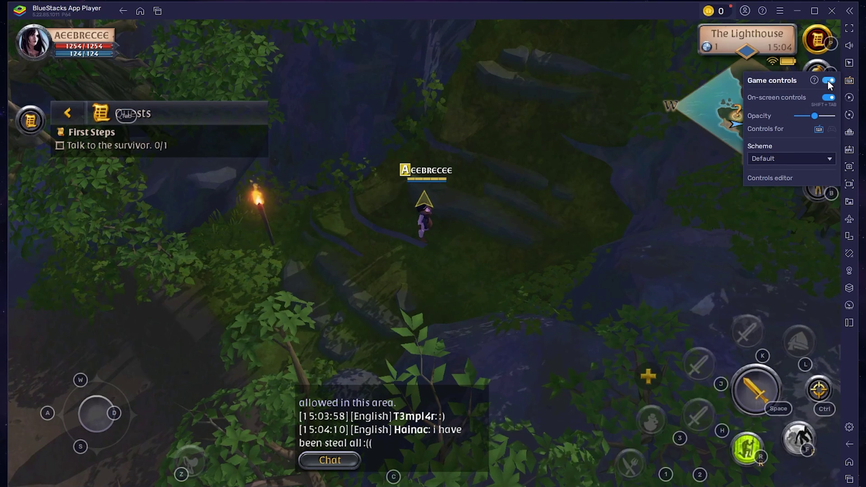
pyautogui.click(770, 178)
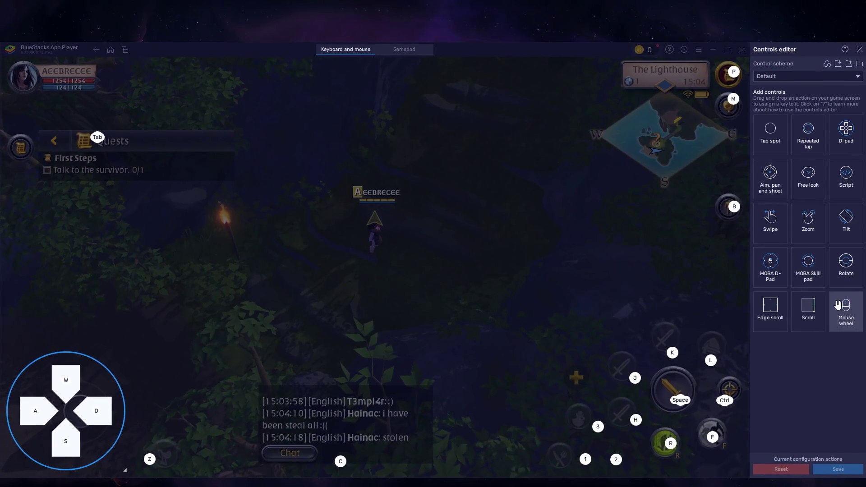
pyautogui.click(859, 49)
# Step: Slightly increase the opacity of the on-screen controls and return to the game
pyautogui.click(780, 108)
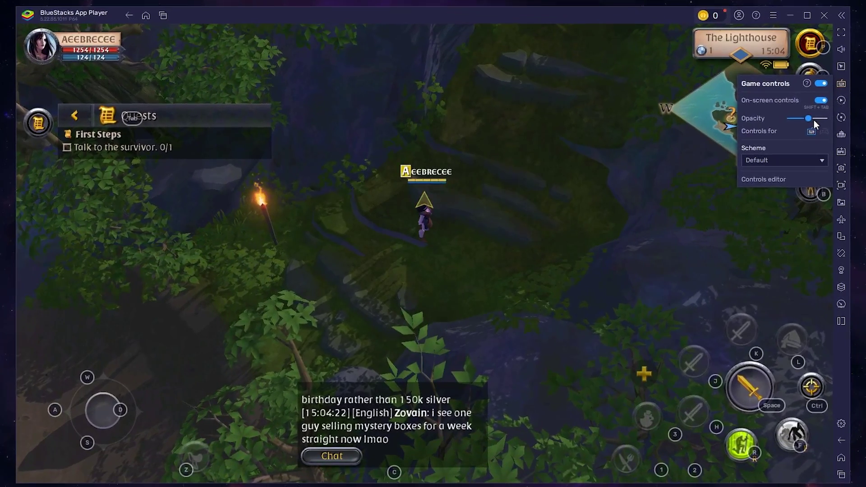
pyautogui.moveTo(814, 120)
pyautogui.mouseDown()
pyautogui.moveTo(806, 119)
pyautogui.moveTo(817, 118)
pyautogui.mouseUp()
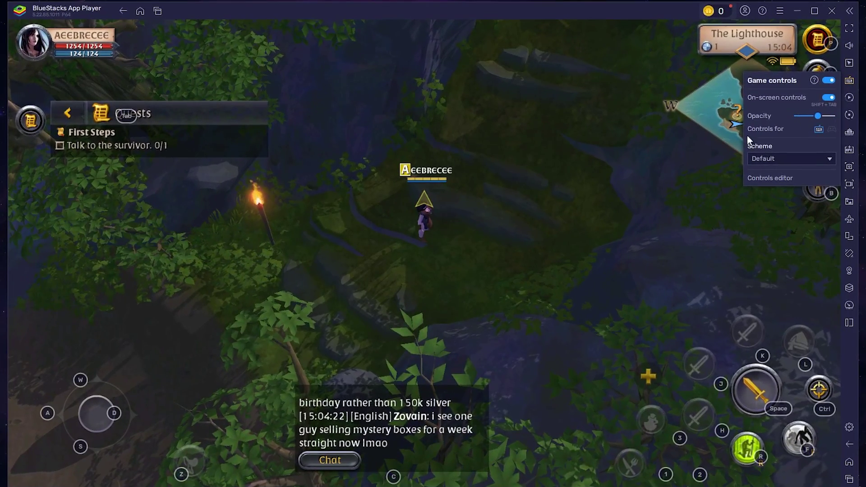
pyautogui.click(450, 253)
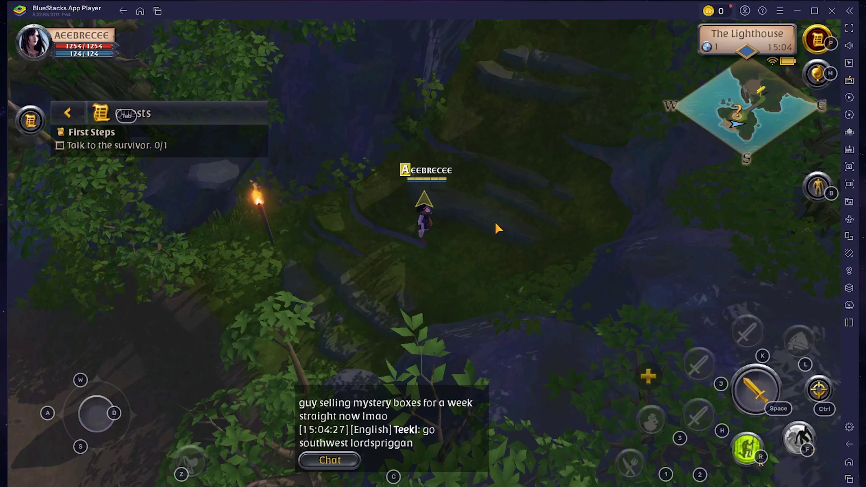
# Step: Open the game's settings and look through the Graphics, Audio, Interface, Controls and Social pages
pyautogui.click(778, 72)
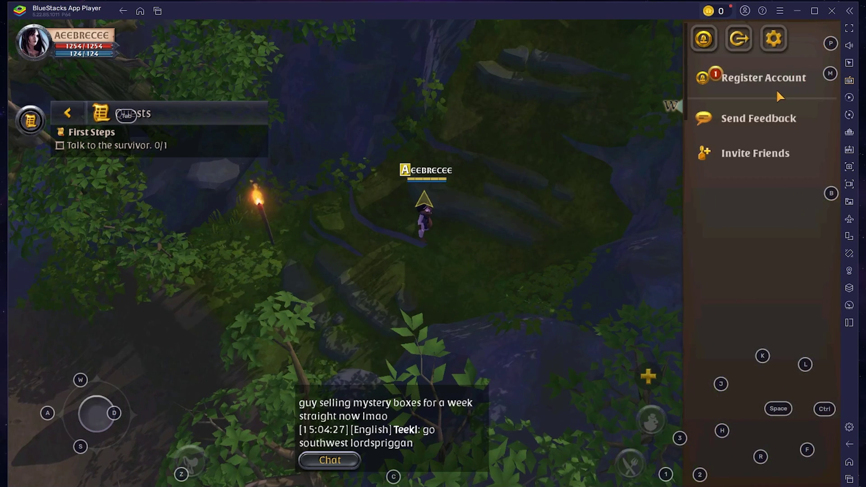
pyautogui.click(773, 45)
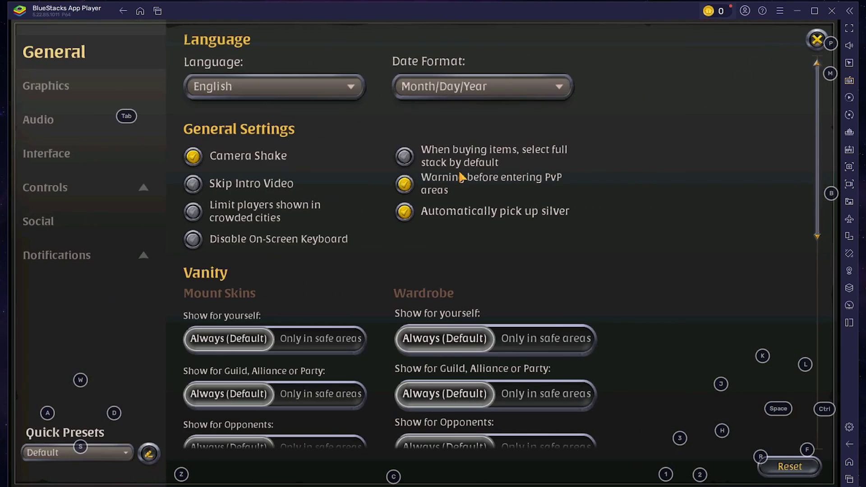
pyautogui.click(56, 86)
pyautogui.click(56, 120)
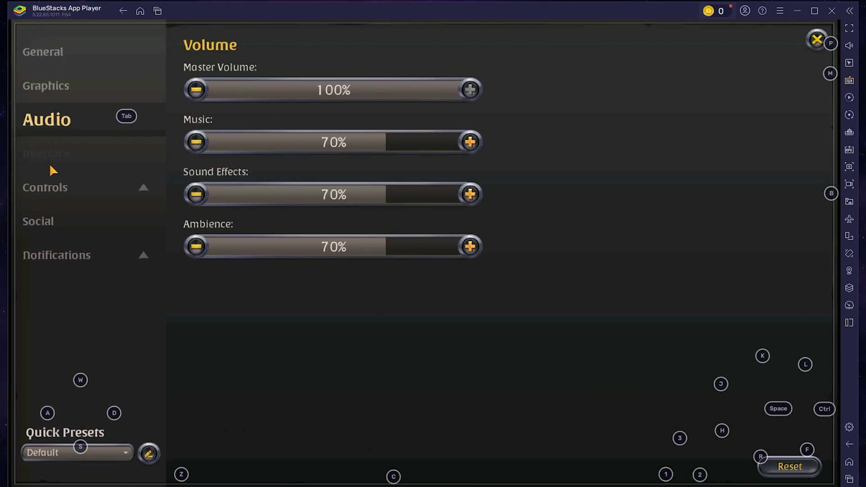
pyautogui.click(50, 166)
pyautogui.click(46, 186)
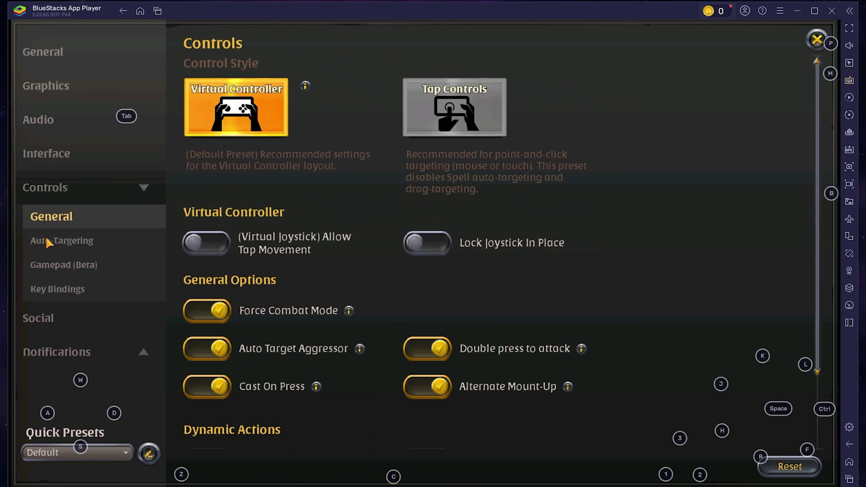
pyautogui.click(43, 318)
pyautogui.click(43, 130)
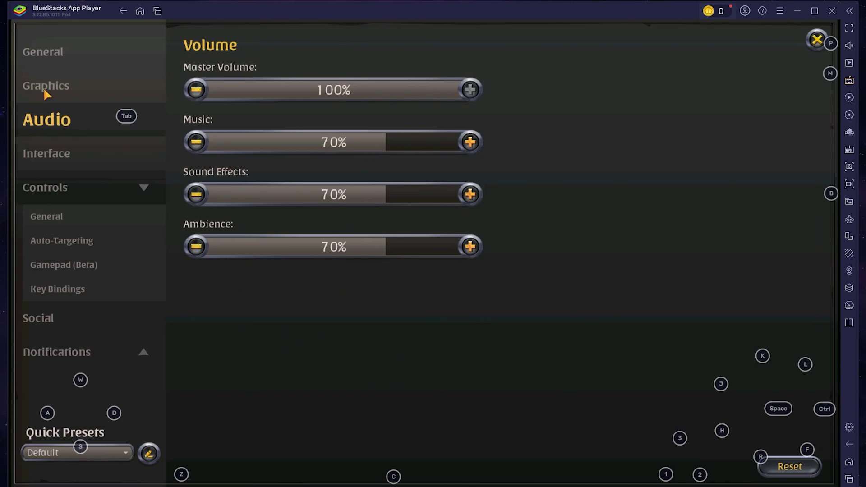
# Step: Examine the screen and quality options in the game's Graphics settings
pyautogui.click(45, 91)
pyautogui.scroll(-2, 361, 192)
pyautogui.scroll(2, 361, 191)
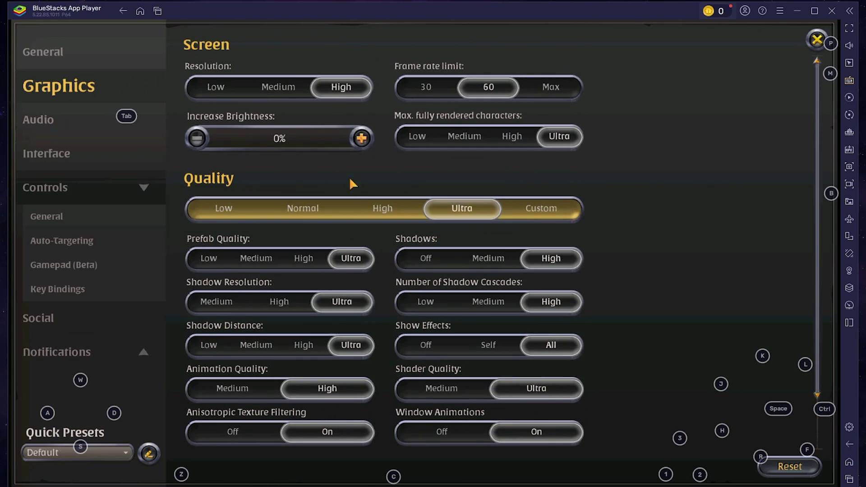
# Step: Review the game's Interface settings down to the nametag and party options, and return to moving the character west in the game
pyautogui.click(31, 154)
pyautogui.scroll(-10, 378, 267)
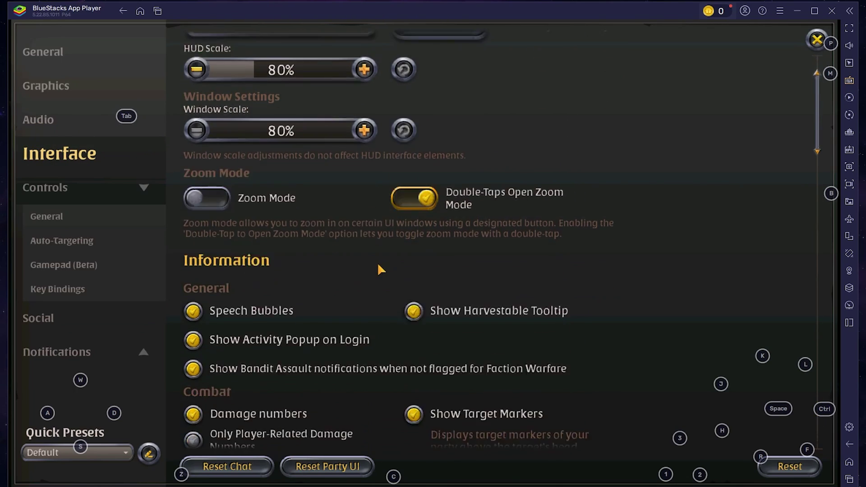
pyautogui.scroll(-5, 378, 266)
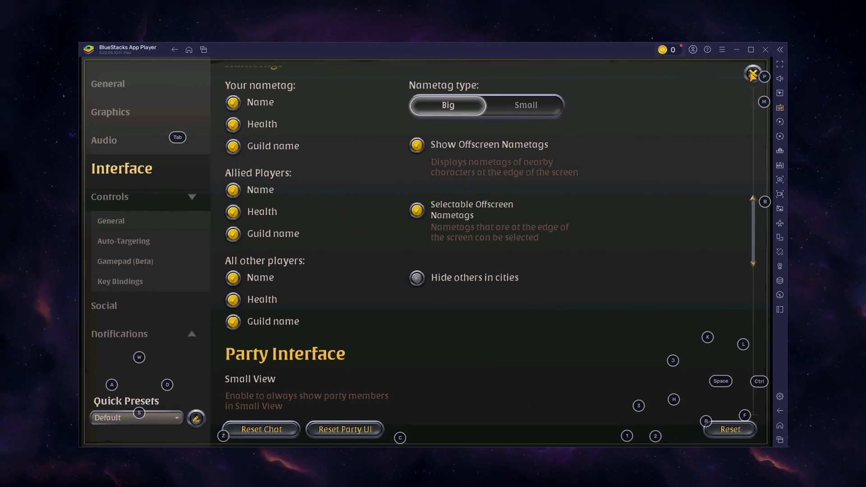
pyautogui.click(753, 74)
pyautogui.press('a')
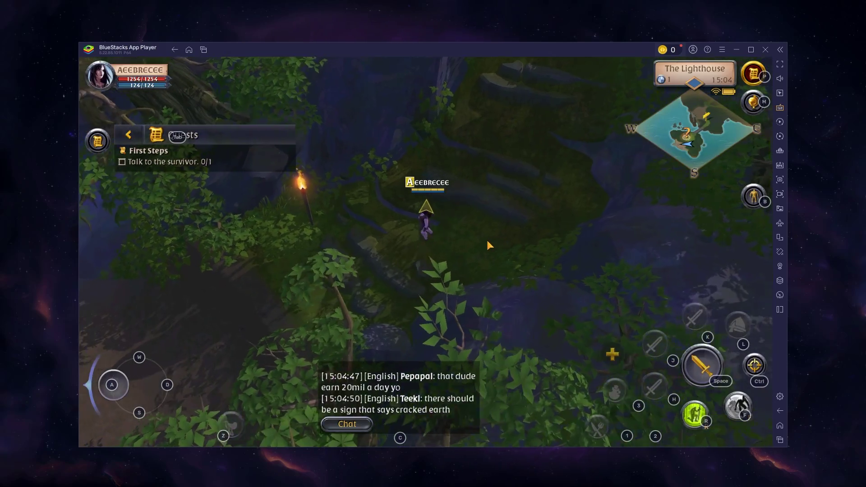